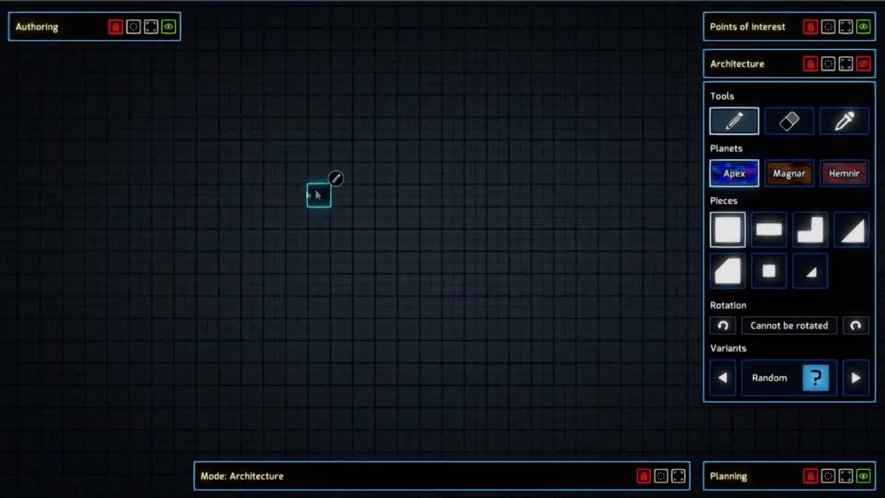
Try out the eyedropper and eraser tools, including their temporary overrides, and return to the pencil tool.
scroll(460, 192, "up", 2)
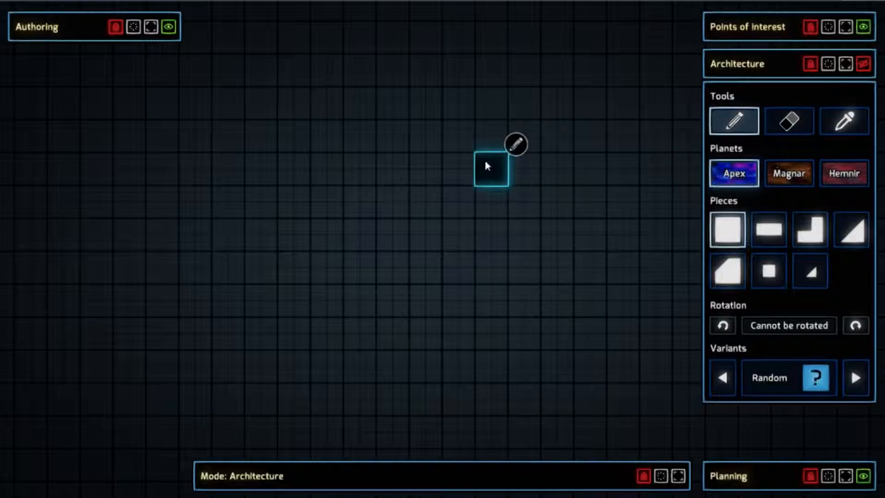
key("alt")
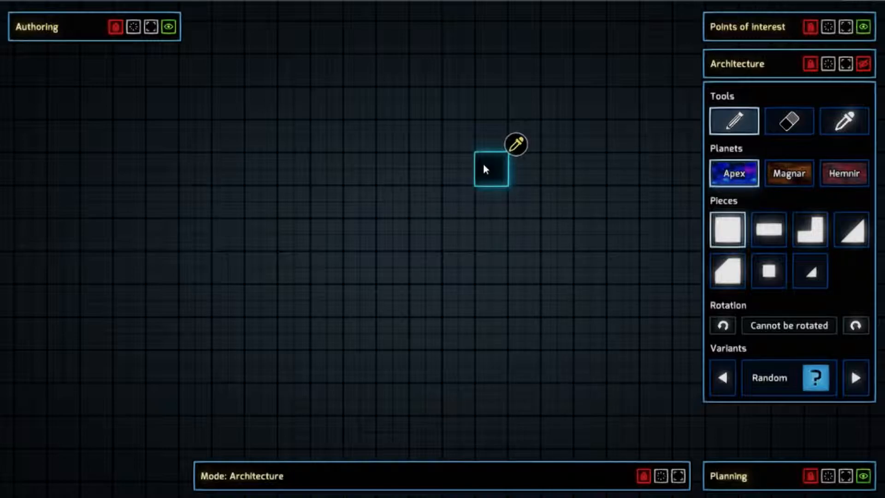
key("ctrl")
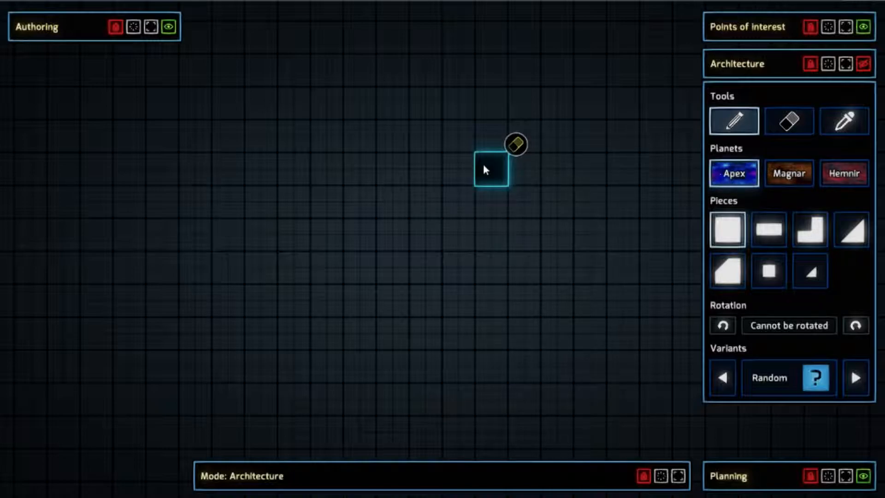
left_click(788, 122)
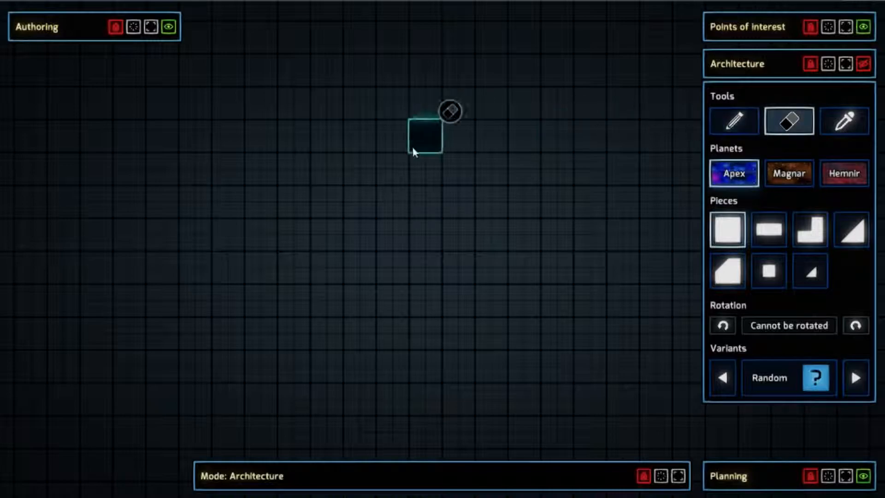
key("ctrl")
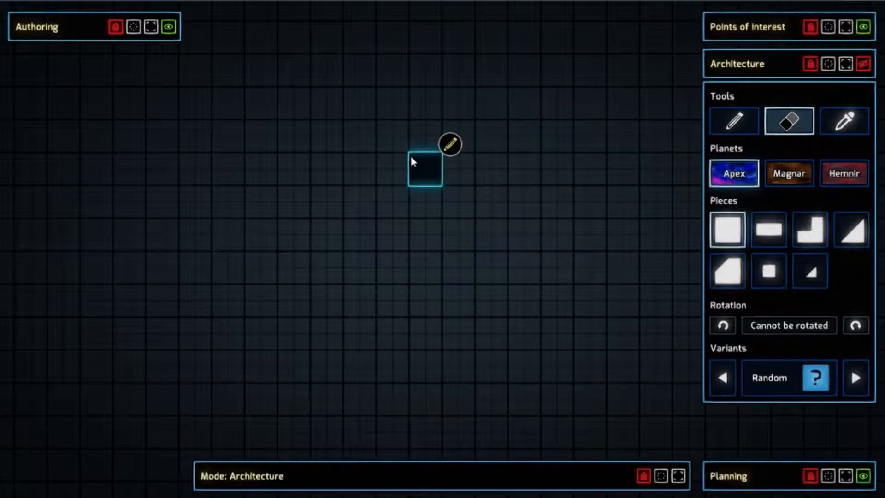
key("alt")
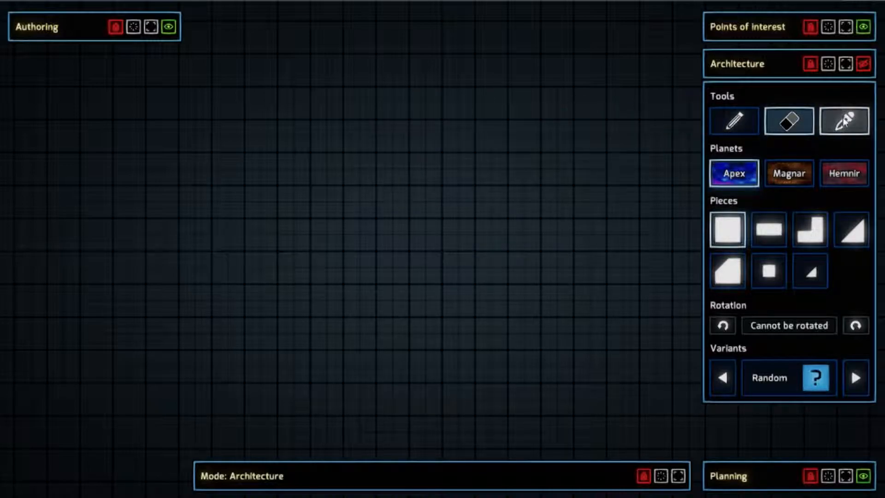
left_click(844, 121)
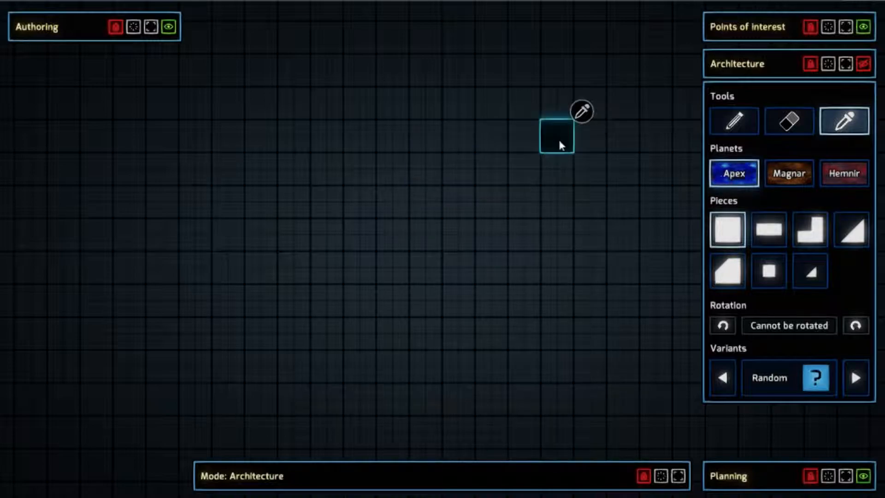
left_click(734, 121)
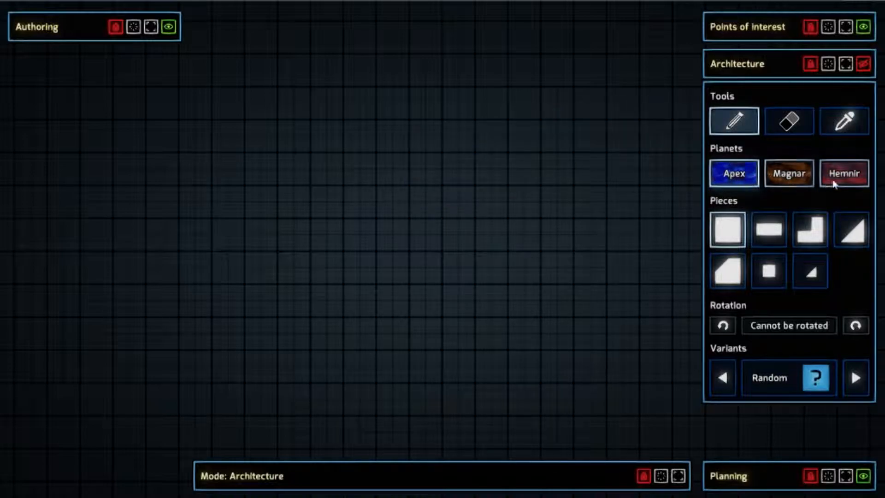
Show the game background and preview the Magnar and Hemnir planet themes before returning to Apex.
left_click(864, 478)
left_click(786, 279)
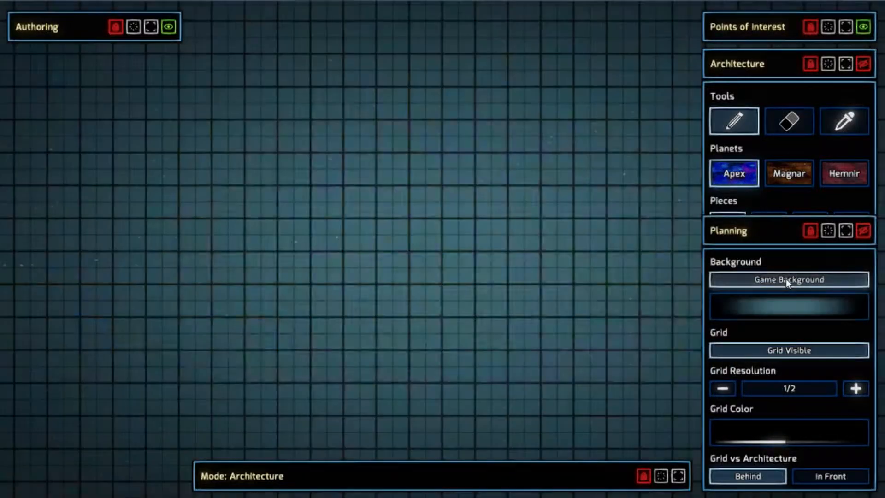
left_click(863, 231)
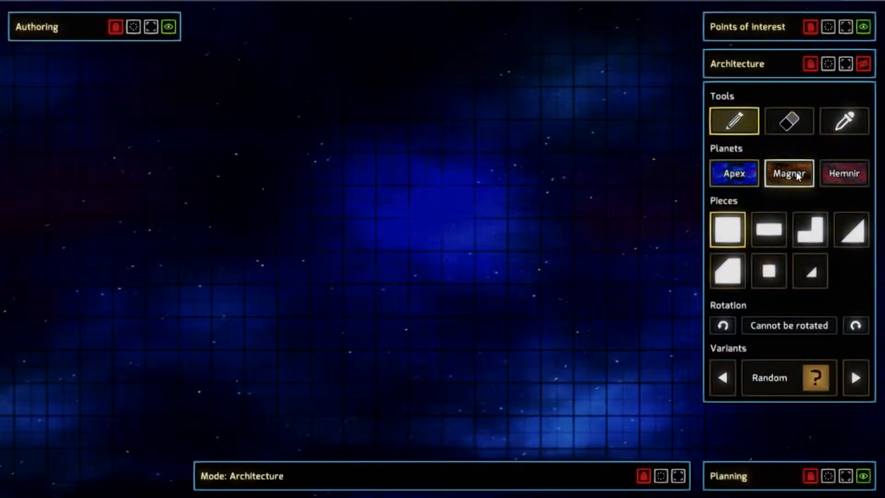
left_click(797, 175)
left_click(852, 181)
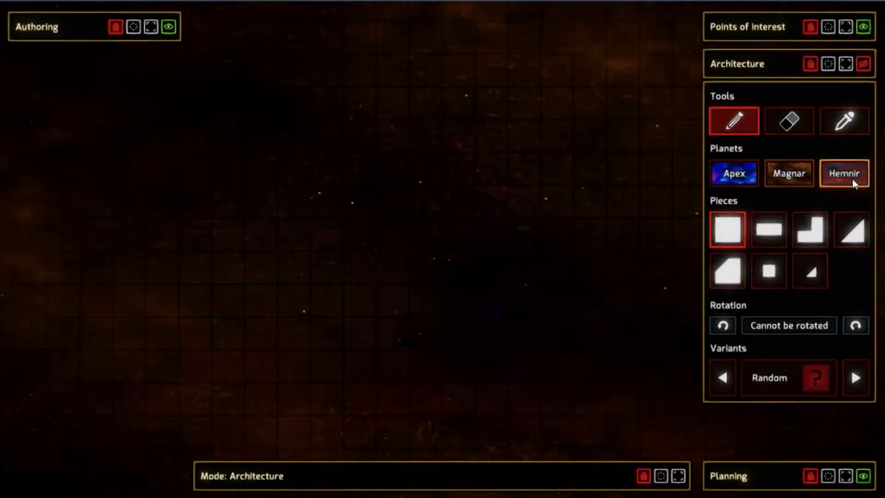
left_click(721, 176)
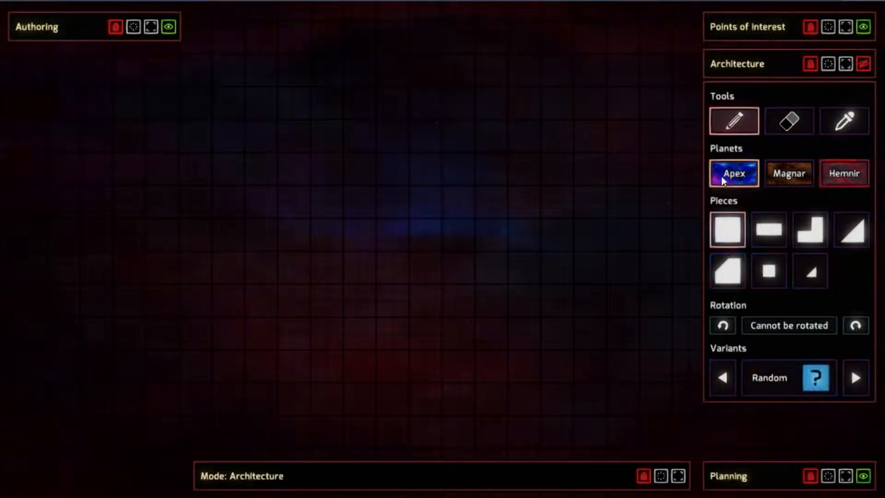
Turn off the game background in the planning settings.
left_click(862, 475)
left_click(790, 280)
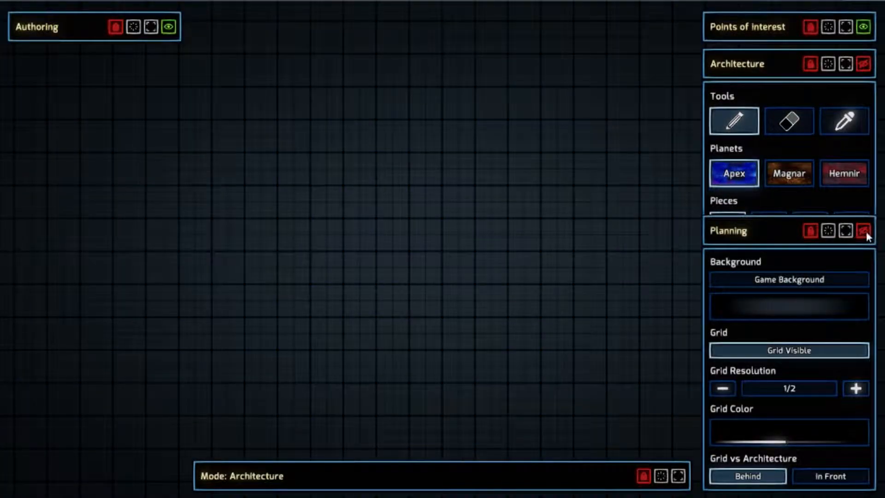
left_click(864, 231)
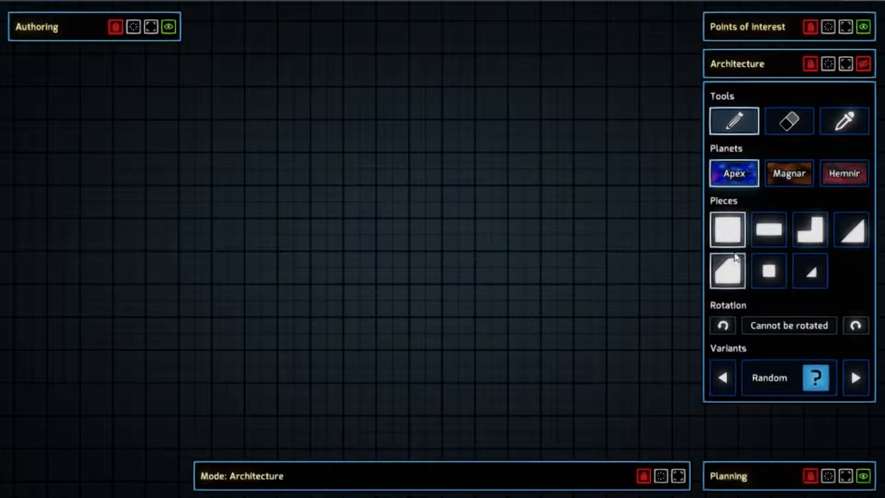
Choose the rectangular half-block piece and cycle through its rotations, ending at 90°.
left_click(767, 231)
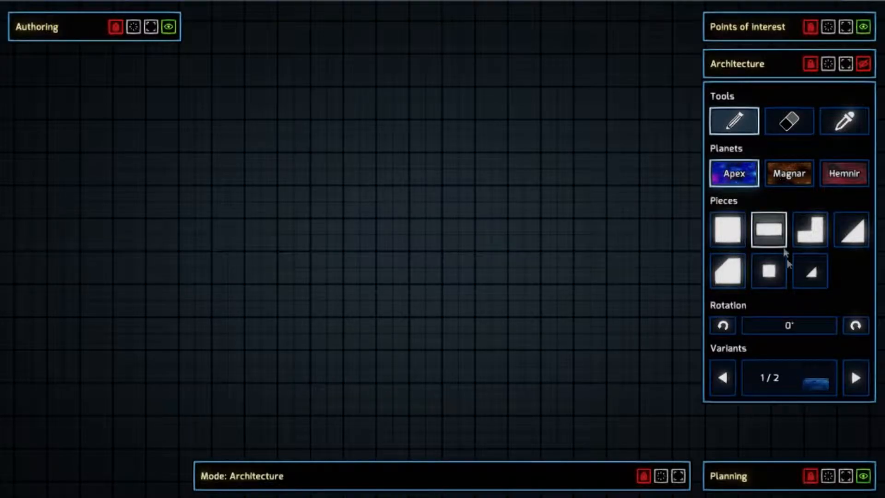
left_click(855, 326)
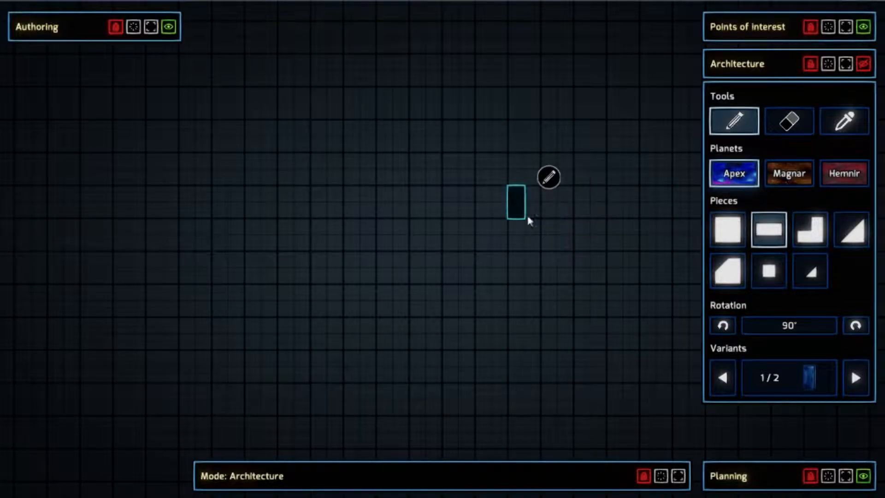
left_click(722, 325)
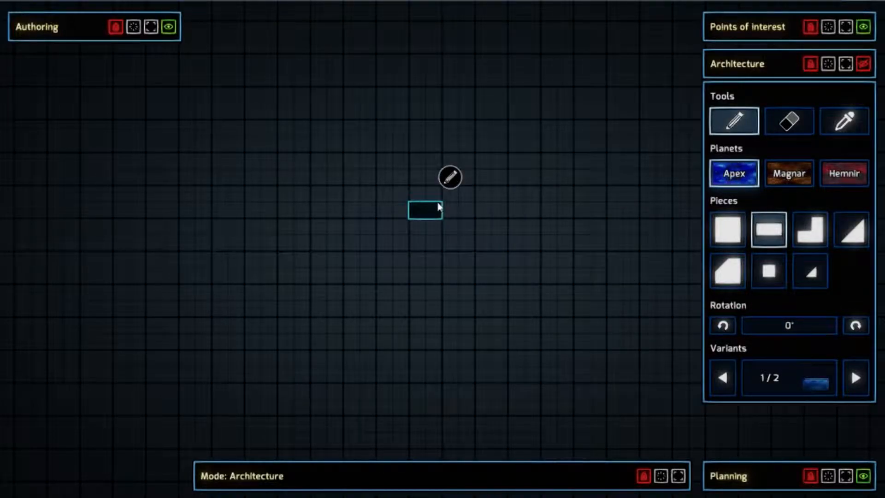
key("e")
key("e")
key("e")
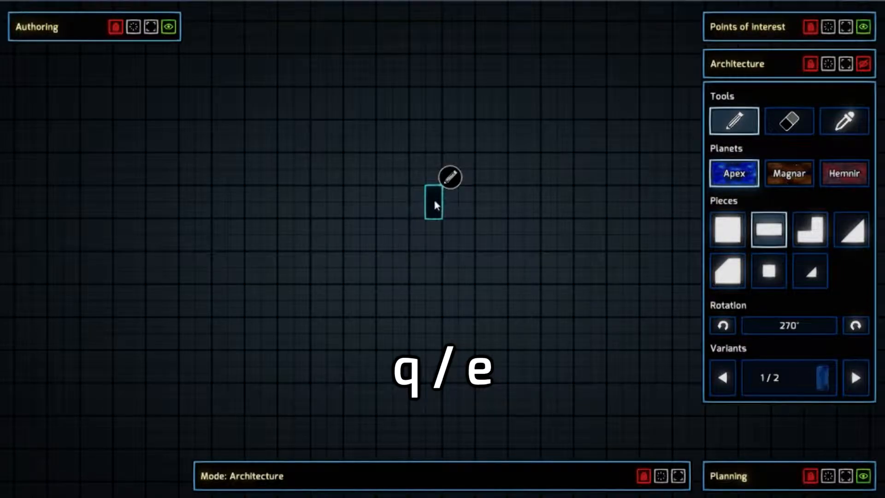
key("e")
key("e")
key("e")
key("e")
key("e")
key("e")
key("e")
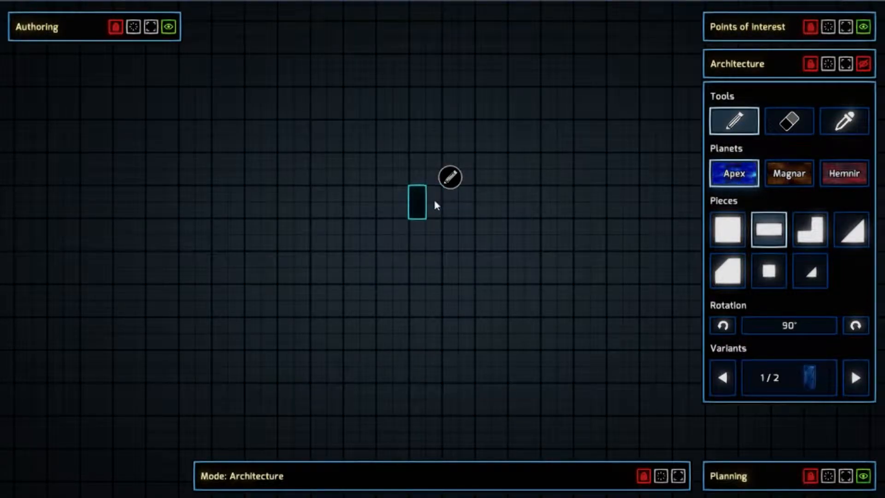
Place two L-shaped Apex pieces side by side at 0° rotation, using variant 1/2 and variant 2/2.
key("3")
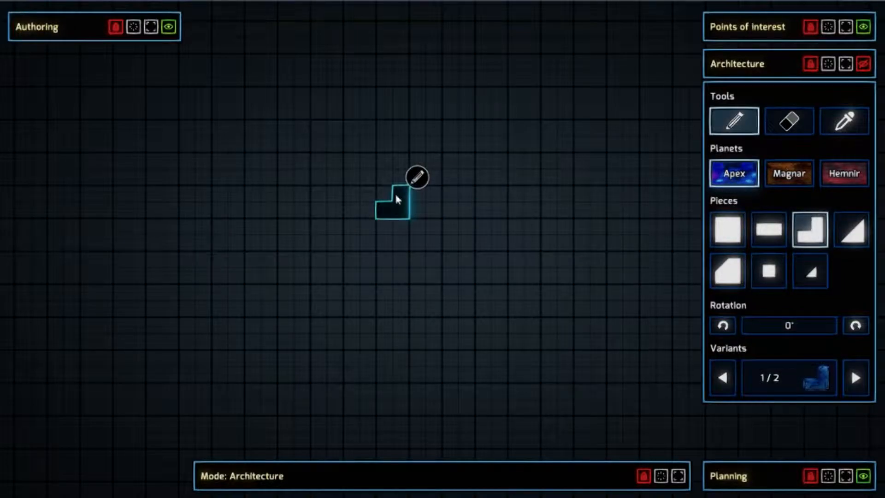
left_click(405, 203)
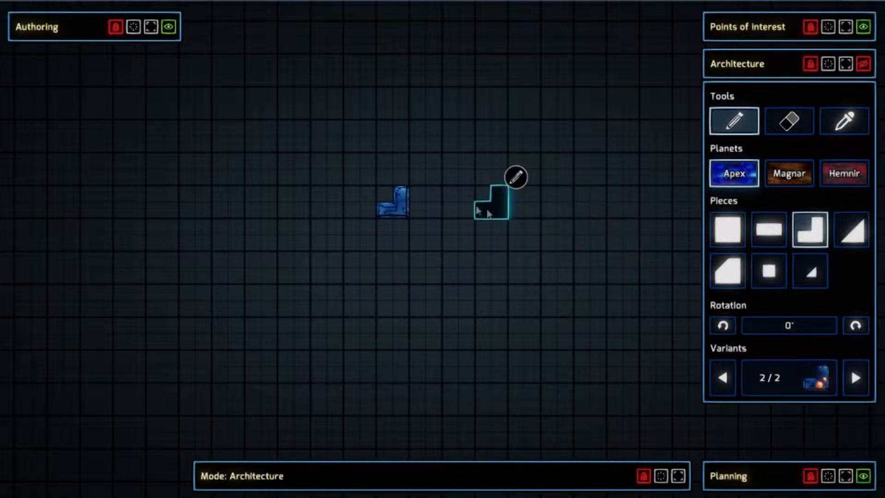
left_click(432, 199)
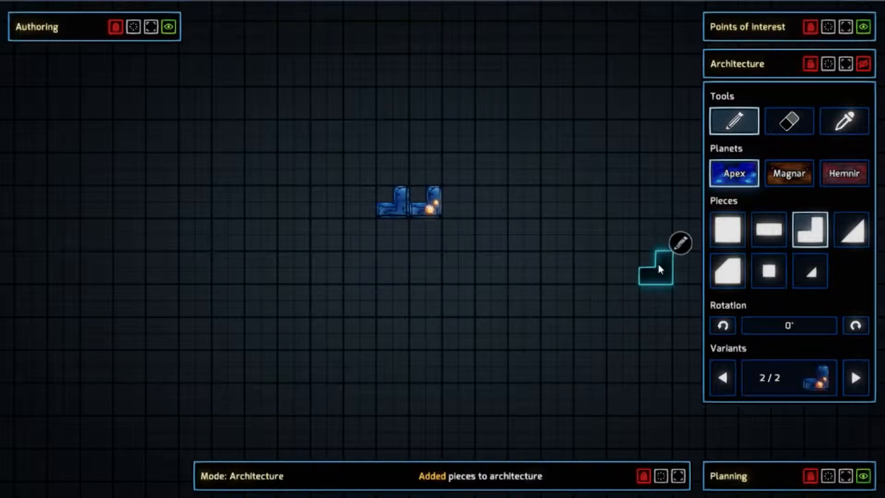
Cycle the L-shaped piece between its two variants, ending on variant 1/2.
scroll(539, 239, "up", 3)
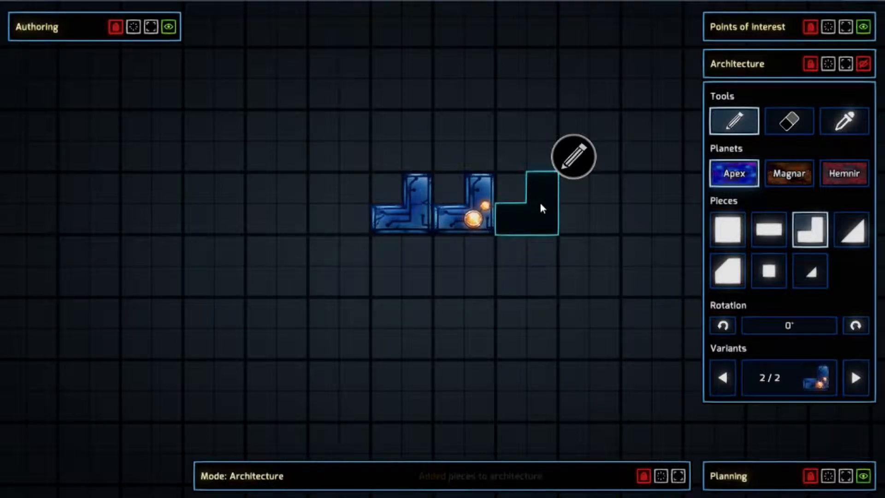
key("c")
key("v")
key("c")
key("v")
key("c")
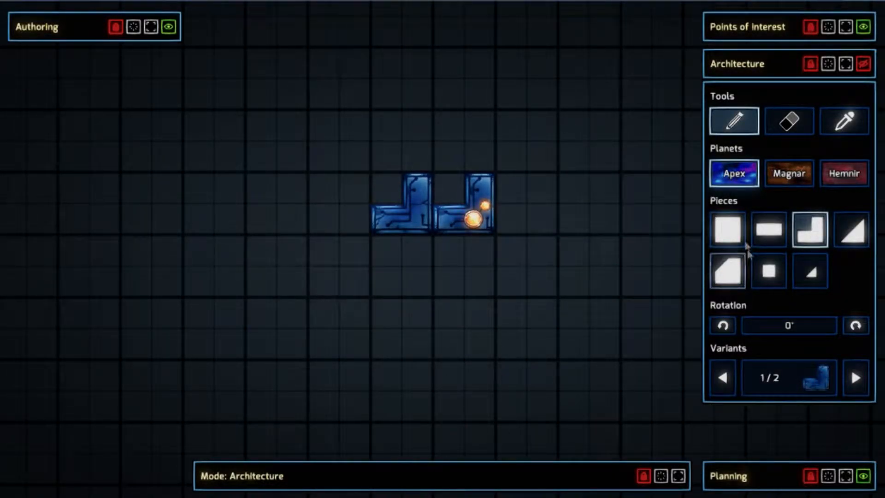
Fill an area eight blocks wide and four blocks high beneath the L-shaped pieces with full square blocks in the Random variant.
key("d")
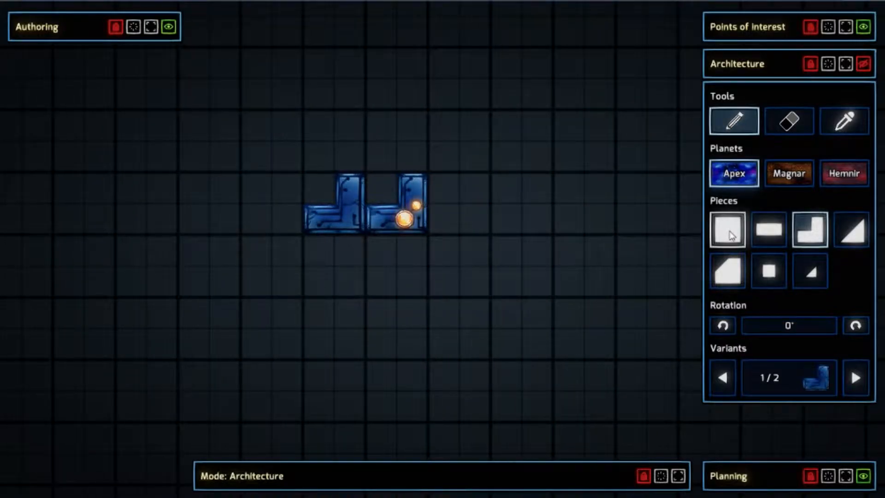
left_click(731, 235)
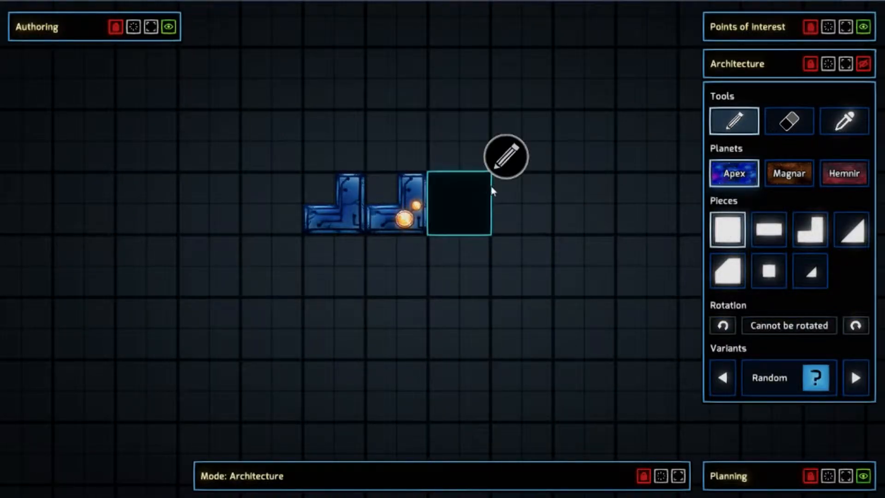
key("a")
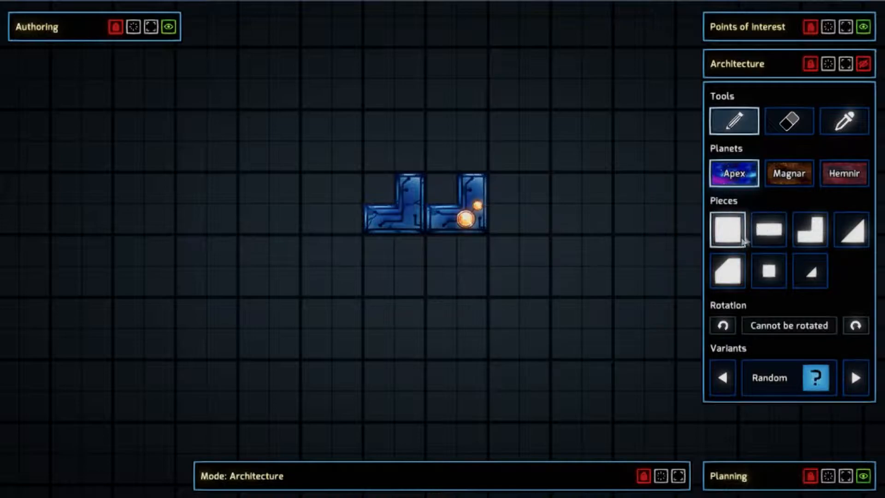
key("d")
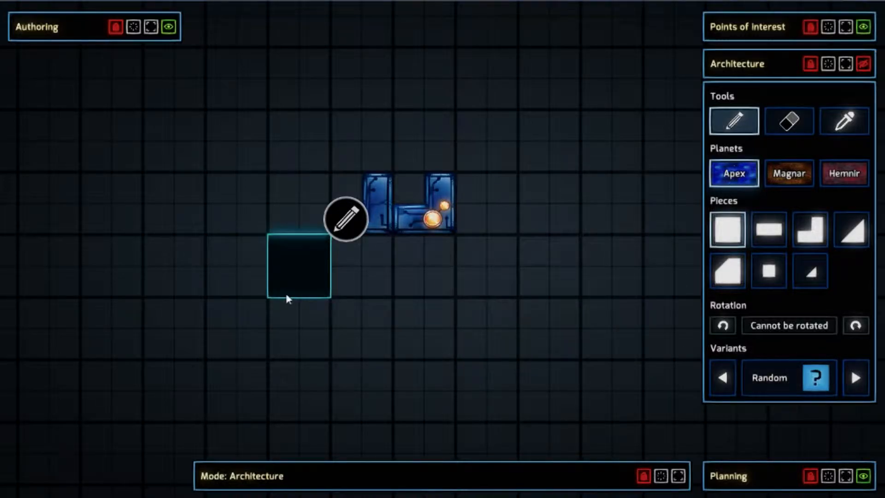
scroll(317, 297, "down", 2)
key("d")
key("a")
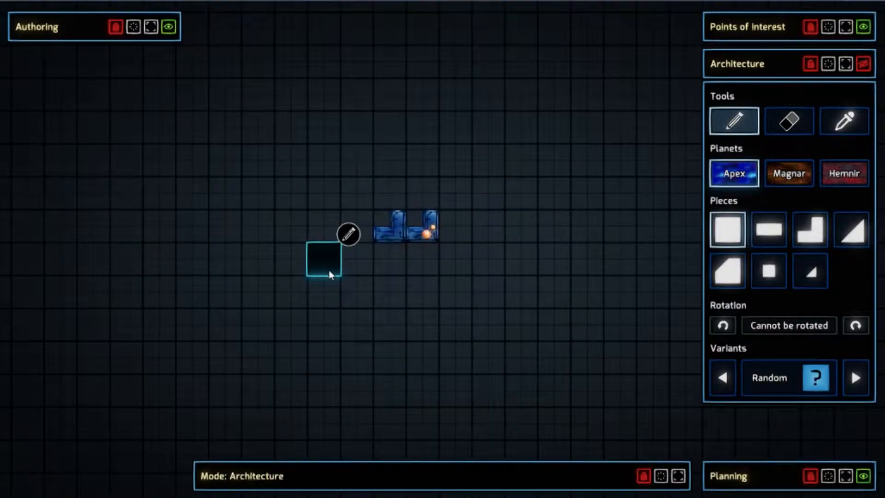
scroll(330, 274, "up", 2)
key("s")
mouse_move(226, 184)
left_mouse_down()
mouse_move(474, 185)
mouse_move(634, 239)
mouse_move(589, 371)
mouse_move(270, 355)
mouse_move(232, 234)
mouse_move(498, 232)
mouse_move(374, 285)
mouse_move(607, 285)
mouse_move(647, 193)
left_mouse_up()
key("s")
scroll(612, 242, "down", 5)
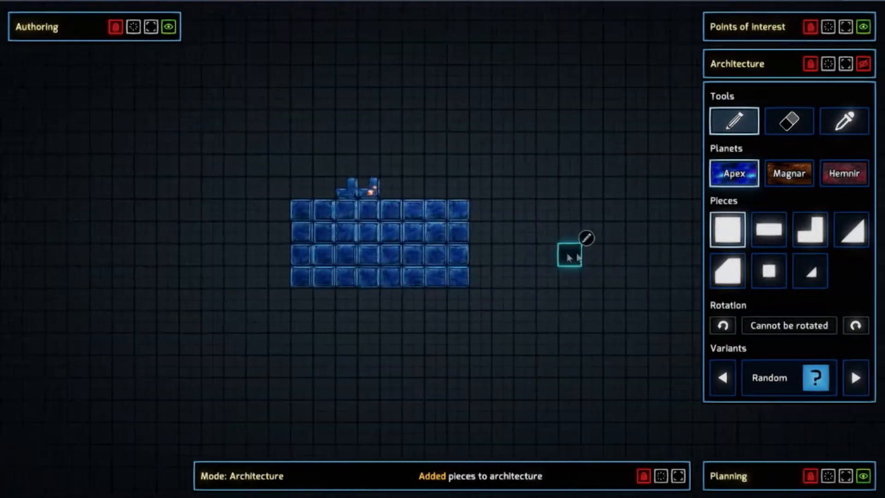
Add a fifth row of eight full square blocks on top of the block area, replacing the two L-shaped pieces.
scroll(542, 254, "up", 2)
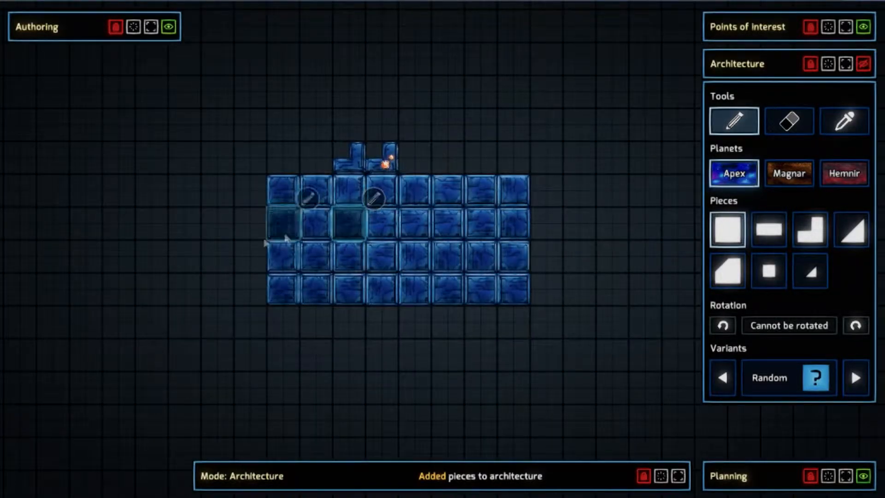
left_click_drag(306, 158, 521, 167)
scroll(534, 245, "down", 2)
key("a")
key("w")
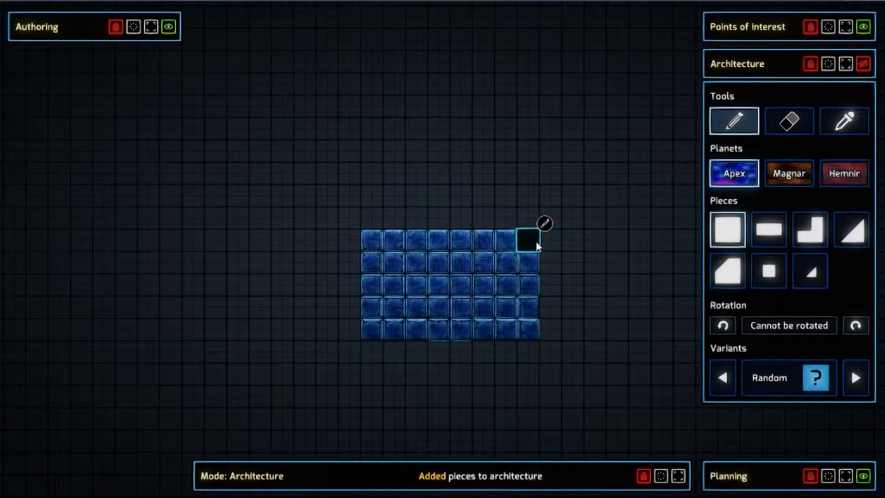
scroll(536, 244, "up", 2)
key("d")
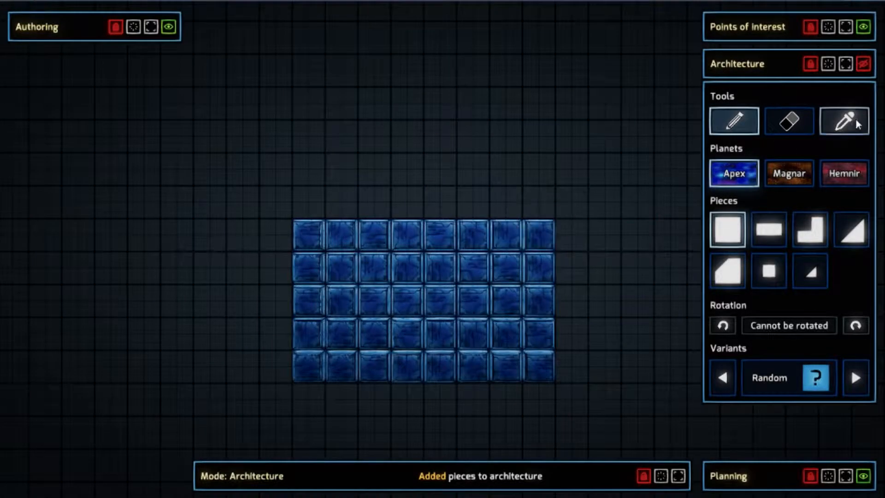
Change the planet theme of the architecture to Magnar and from there to Hemnir.
left_click(804, 176)
key("d")
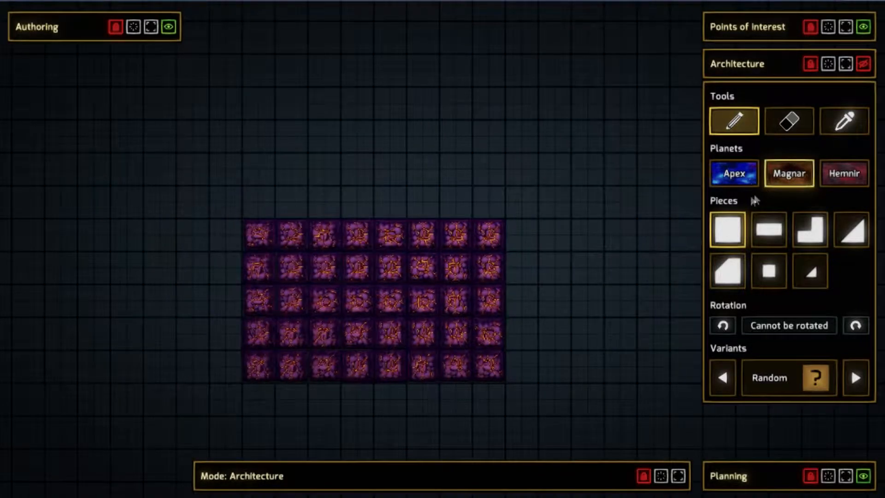
left_click(844, 174)
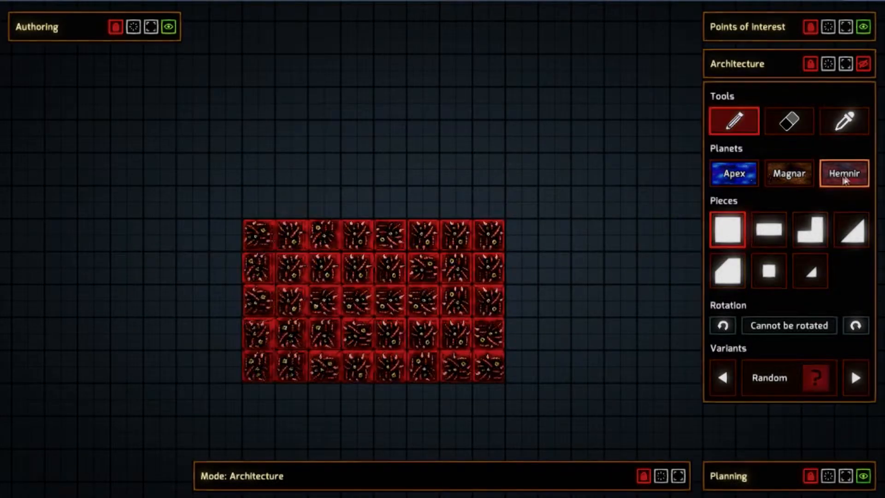
Change the planet theme of the architecture to Apex.
scroll(599, 207, "down", 5)
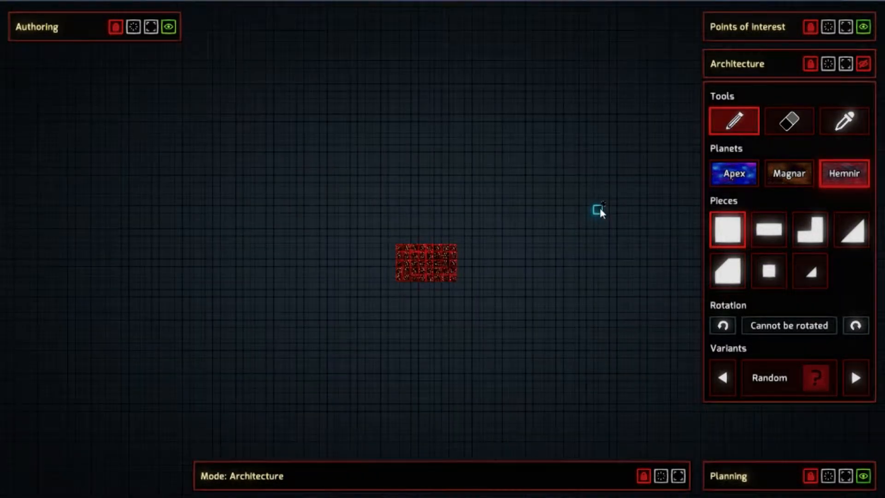
left_click(749, 171)
key("s")
scroll(556, 141, "up", 3)
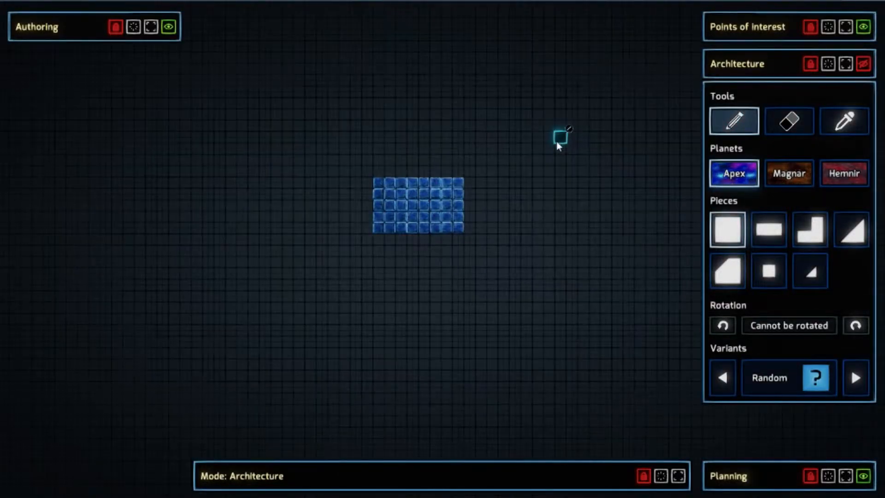
Erase the inner area of the block rectangle, six blocks wide and three high, leaving a one-block-thick frame.
scroll(554, 143, "up", 5)
key("a")
key("d")
key("w")
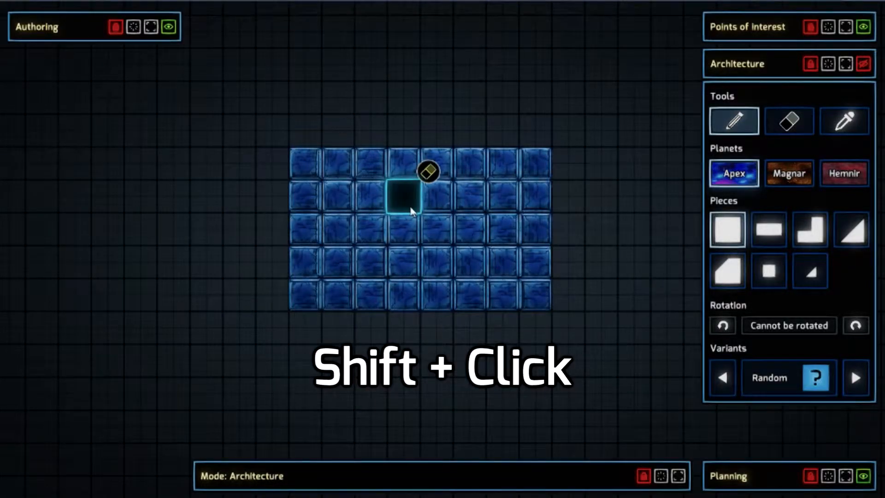
left_click(374, 205, "shift")
mouse_move(374, 205)
left_mouse_down("shift")
mouse_move(512, 229)
mouse_move(402, 262)
mouse_move(355, 208)
mouse_move(349, 227)
left_mouse_up("shift")
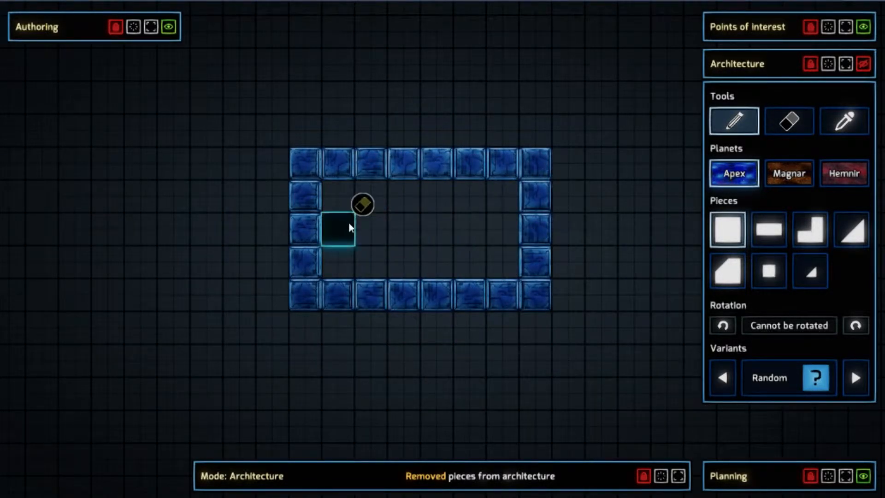
Place a 0° variant 2/2 L-shaped piece diagonally off the frame's upper-left corner and variant 1/2 pieces at 0°, 90° and 180° around its upper-right corner.
left_click(809, 229)
left_click(264, 136)
left_click(855, 377)
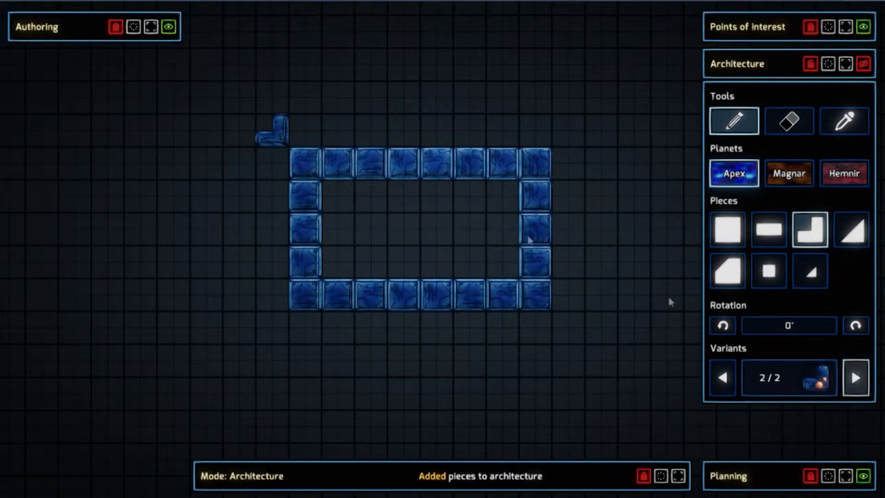
left_click(277, 141)
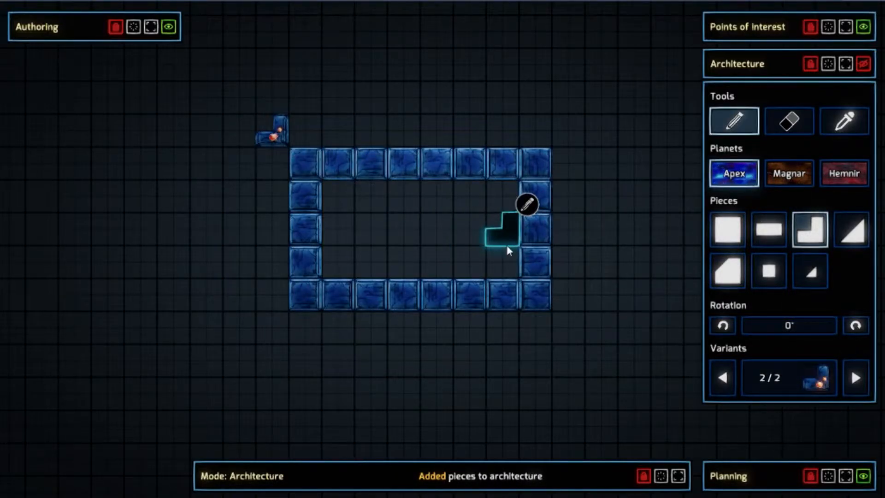
left_click(564, 137)
key("q")
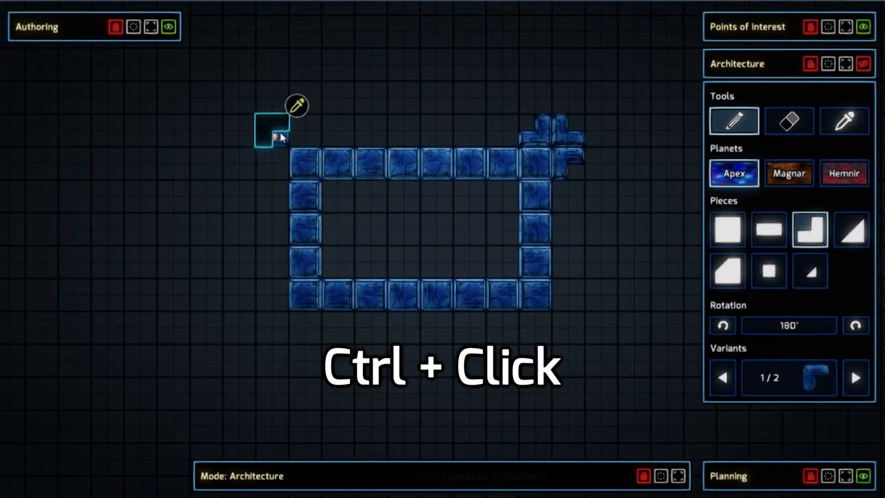
Copy the upper-left variant 2/2 L-shaped piece and place it at the upper-right corner at 90°, lower-right at 180° and lower-left at 270°.
left_click(279, 131, "ctrl")
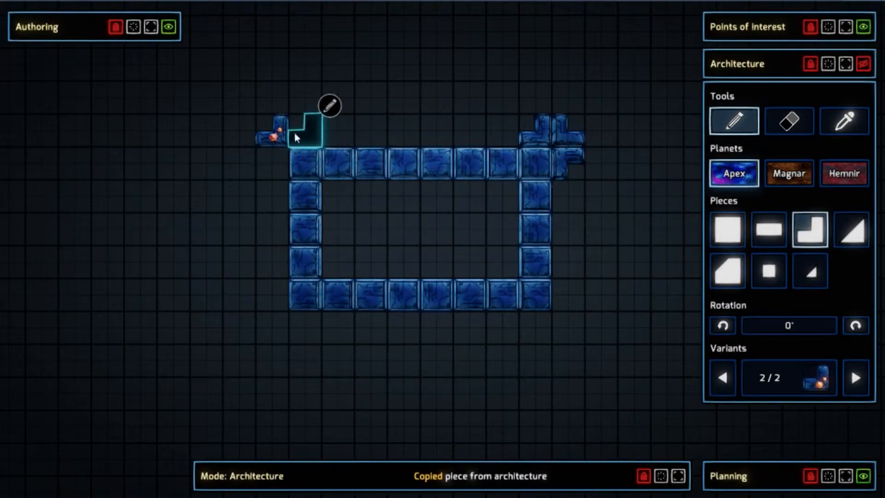
key("r")
left_click(571, 131)
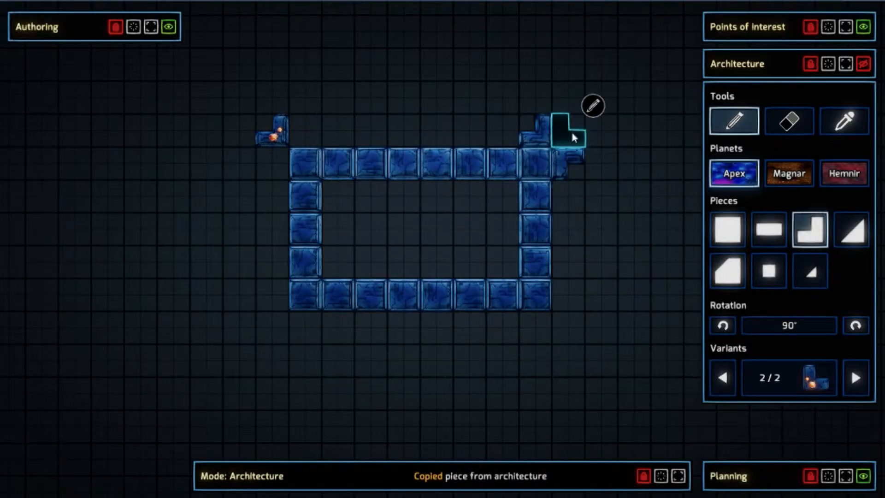
key("r")
left_click(566, 322)
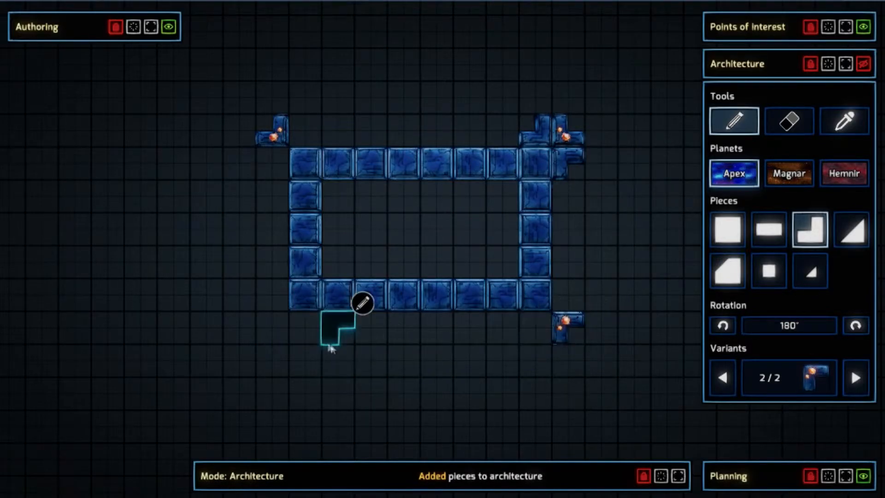
key("r")
left_click(265, 332)
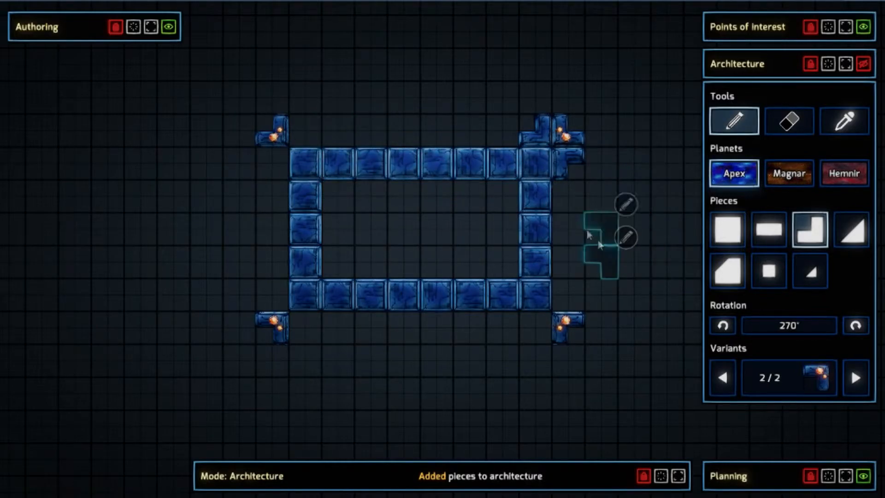
Copy the plain L-shaped piece above the upper-right corner block and place it around the upper-left corner block at 90° and 270°.
left_click(530, 135, "alt")
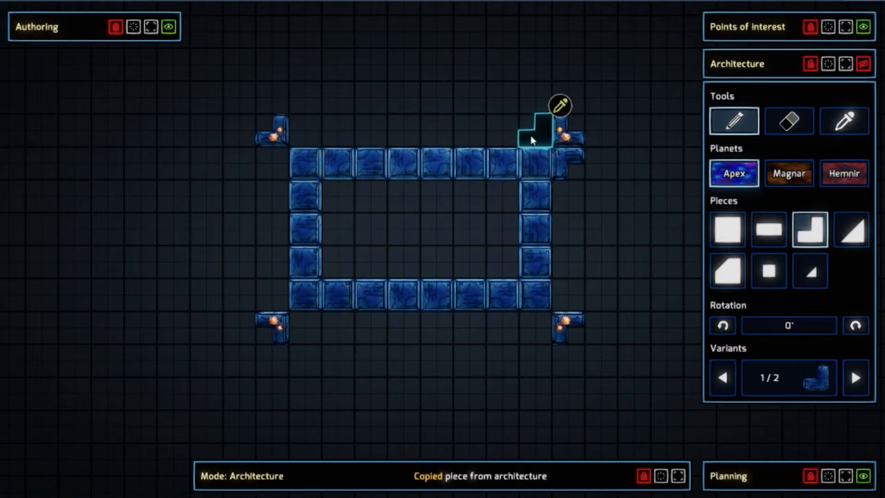
left_click(306, 125)
key("r")
key("r")
key("r")
left_click(267, 160)
Place plain L-shaped pieces around the frame's lower-left corner block, one below it at 180° and one beside it at 0°.
key("shift+r")
left_click(290, 322)
key("r")
key("r")
Place plain L-shaped pieces around the frame's lower-right corner block, one below it at 270° and one beside it at 90°.
key("shift+r")
left_click(530, 324)
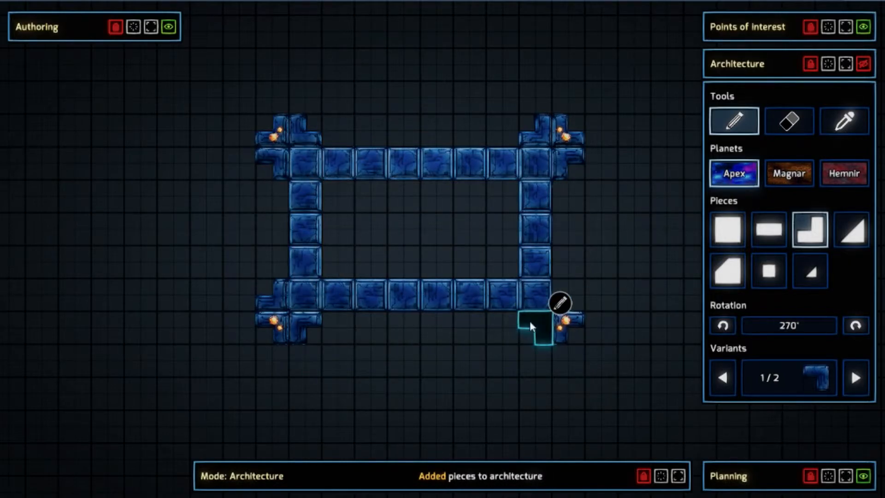
key("shift+r")
key("shift+r")
left_click(584, 299)
middle_click_drag(662, 346, 618, 336)
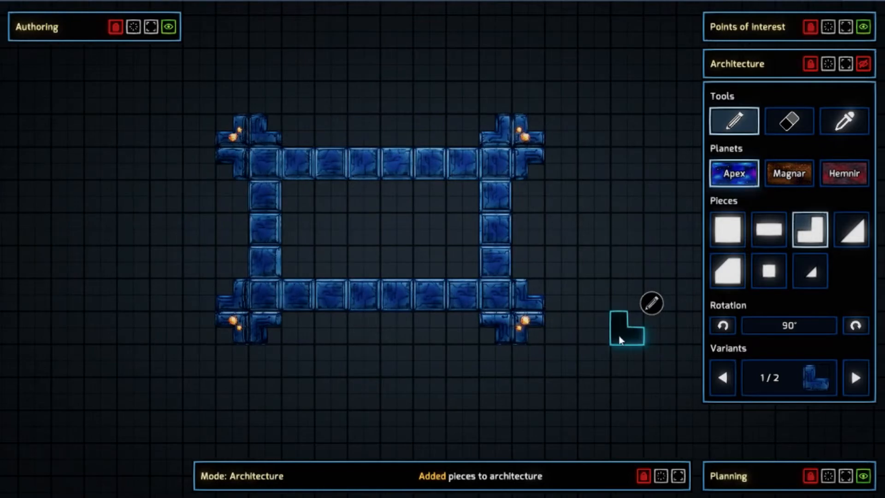
scroll(602, 335, "down", 3)
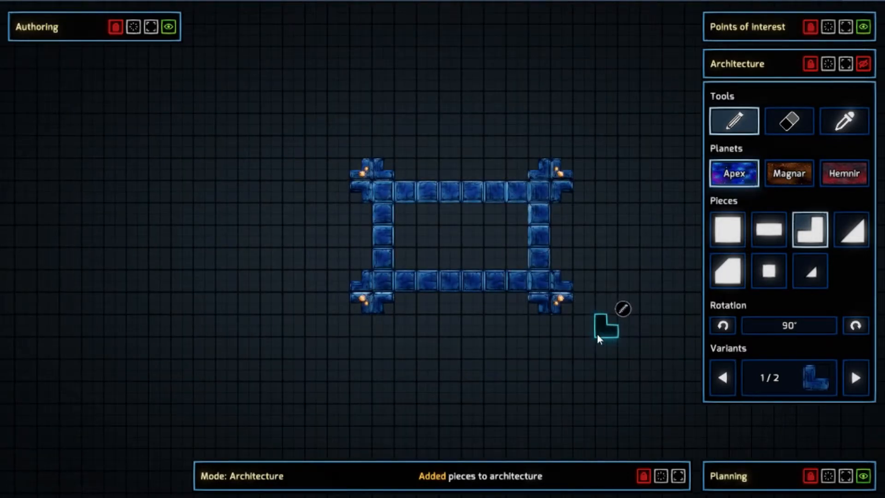
scroll(590, 333, "up", 4)
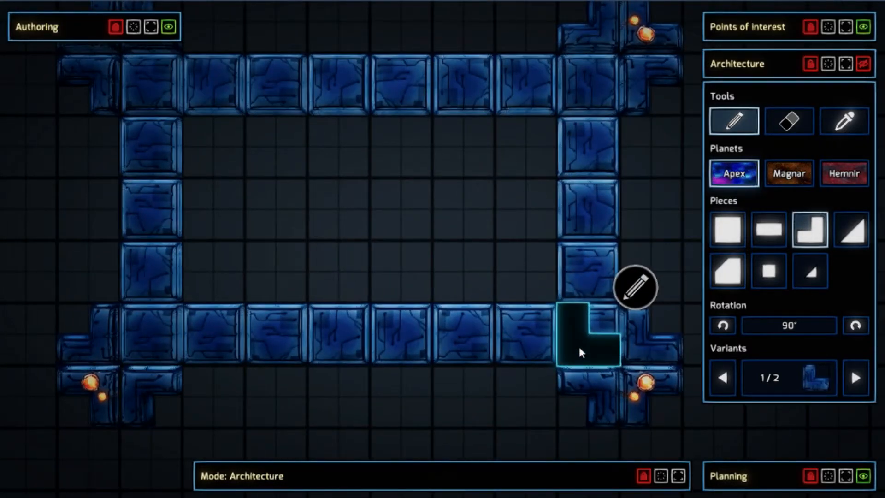
scroll(578, 346, "down", 2)
key("d")
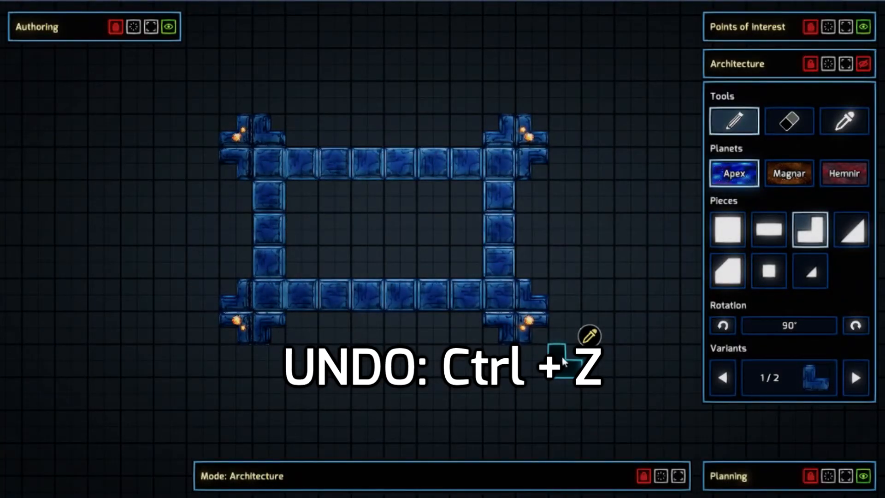
Undo the most recent L-shaped piece placements around the frame's corners one after another.
key("ctrl+z")
key("ctrl+z")
key("ctrl+z")
key("ctrl+z")
key("ctrl+z")
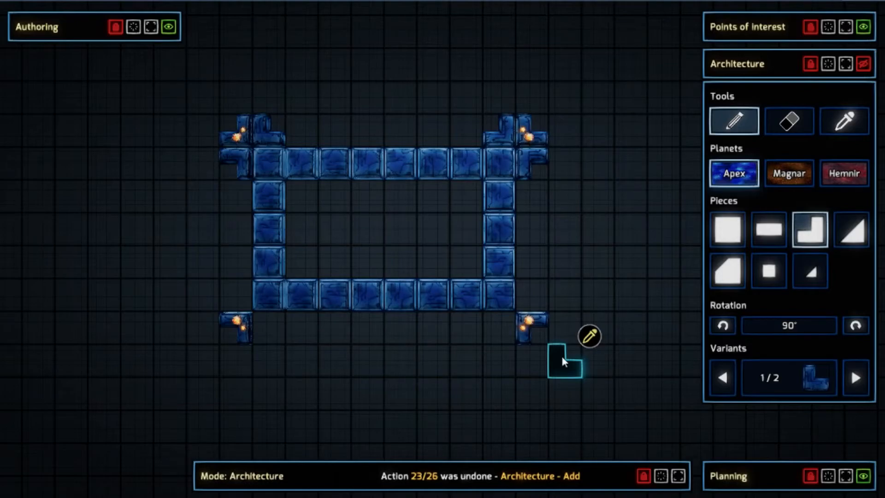
key("ctrl+z")
key("ctrl+z")
Redo all the undone L-shaped piece placements to restore the four decorated corners of the frame.
key("ctrl+shift+z")
key("ctrl+shift+z")
key("ctrl+shift+z")
key("ctrl+shift+z")
key("ctrl+shift+z")
key("ctrl+shift+z")
key("ctrl+shift+z")
key("ctrl+shift+z")
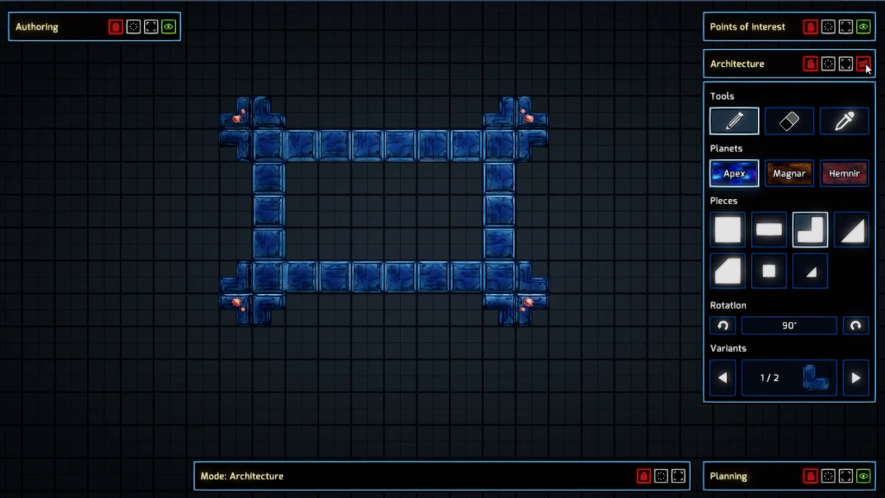
Hide the architecture tools and piece options.
left_click(865, 63)
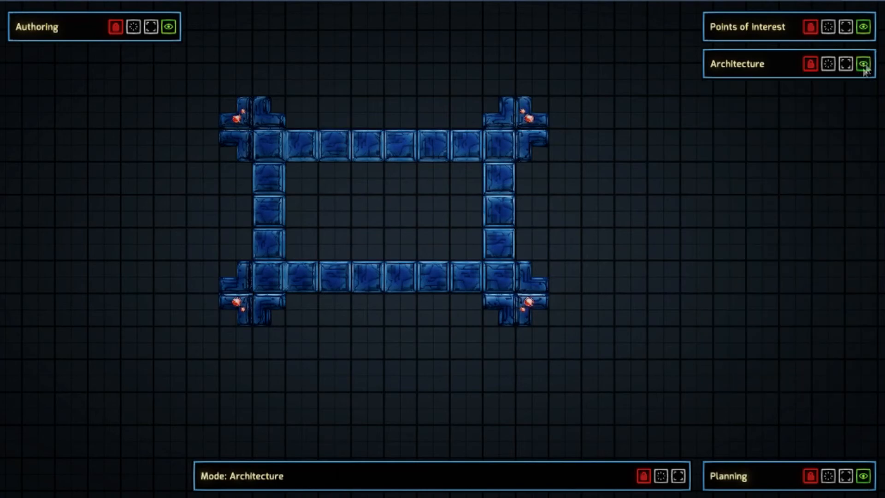